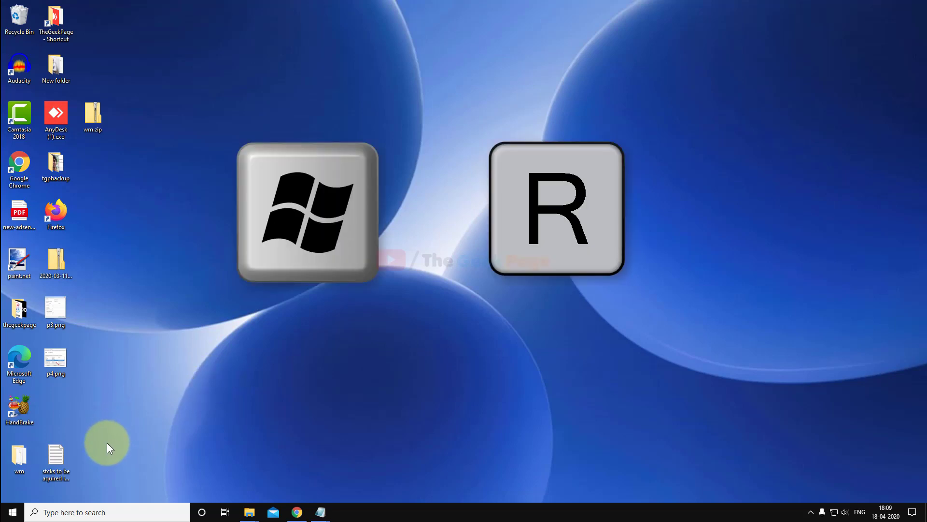
Run 'appdata' from the Run prompt to open the AppData folder, then select Local.
key(super+r)
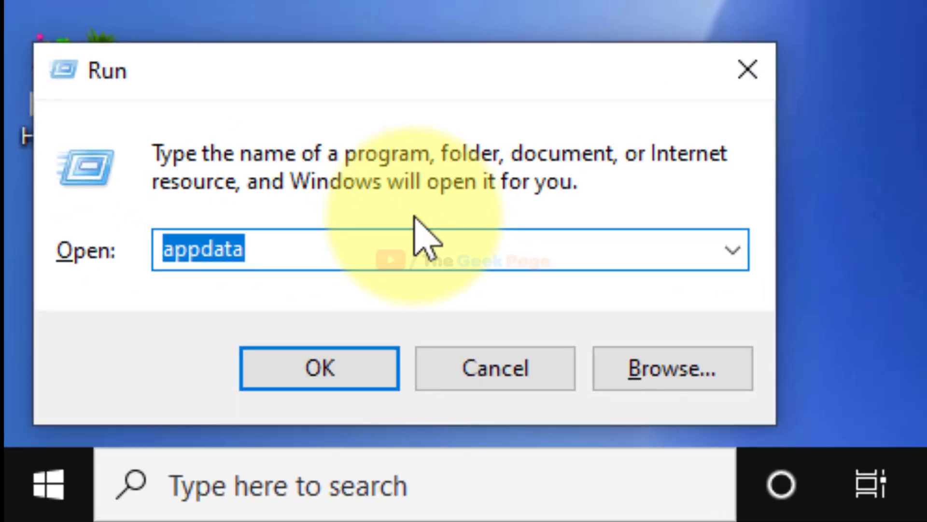
text(appdata)
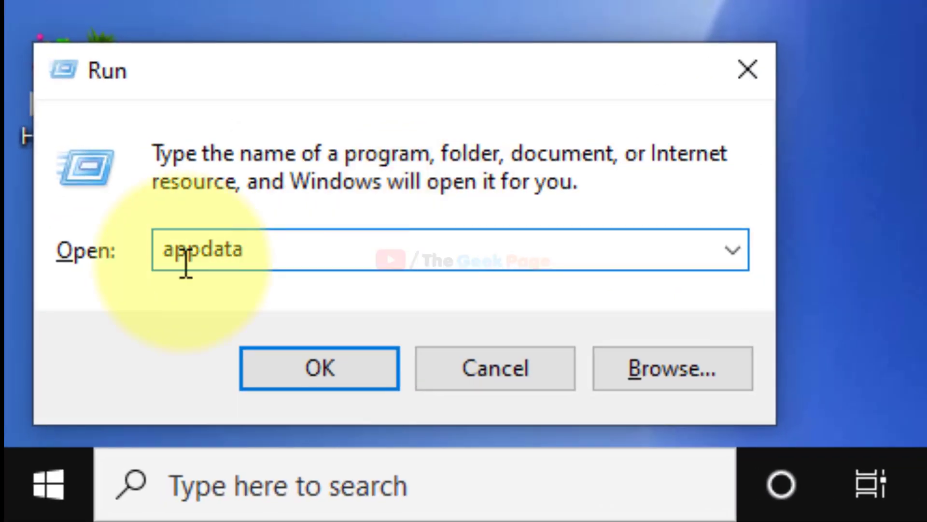
click(320, 379)
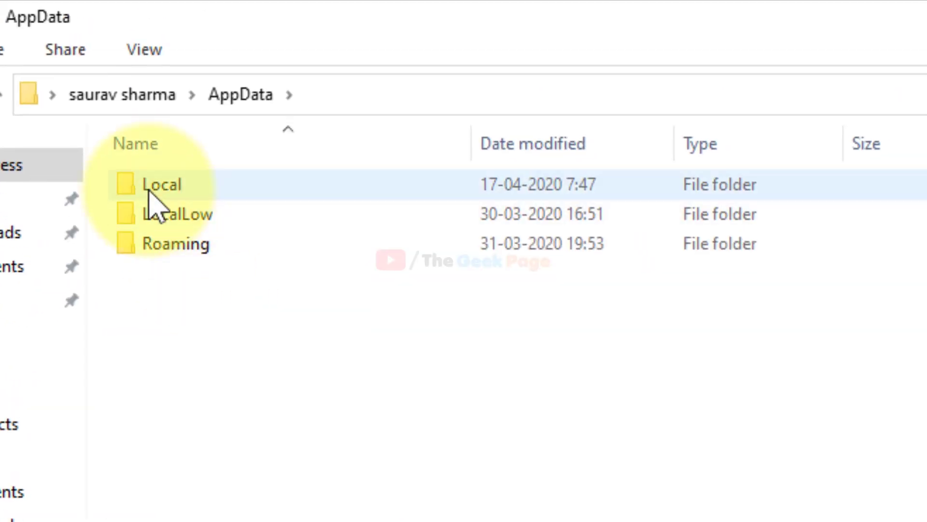
click(158, 197)
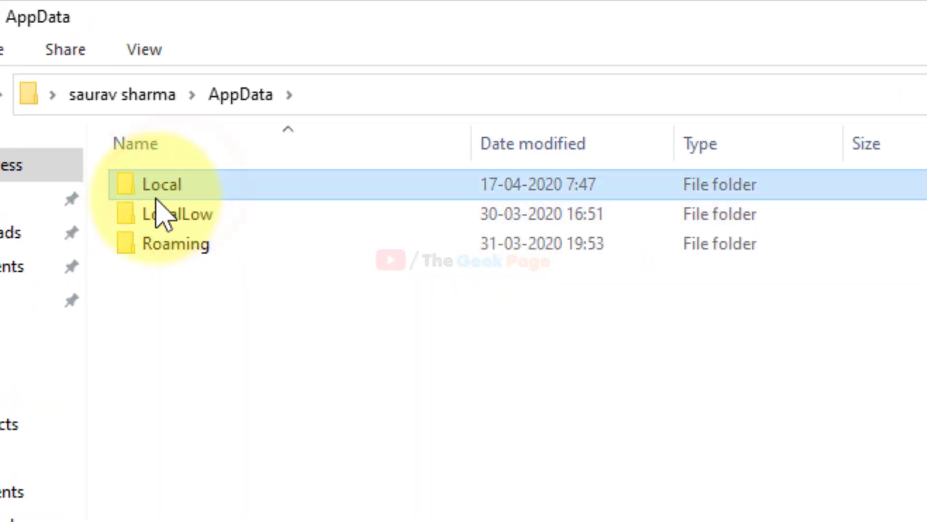
Open the Local folder and confirm Hidden items is enabled in the View options.
double_click(195, 189)
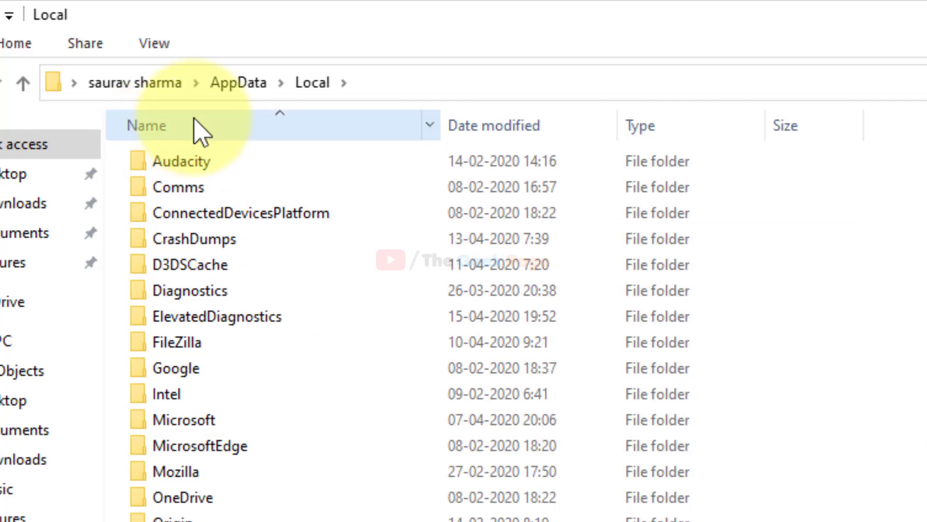
click(155, 44)
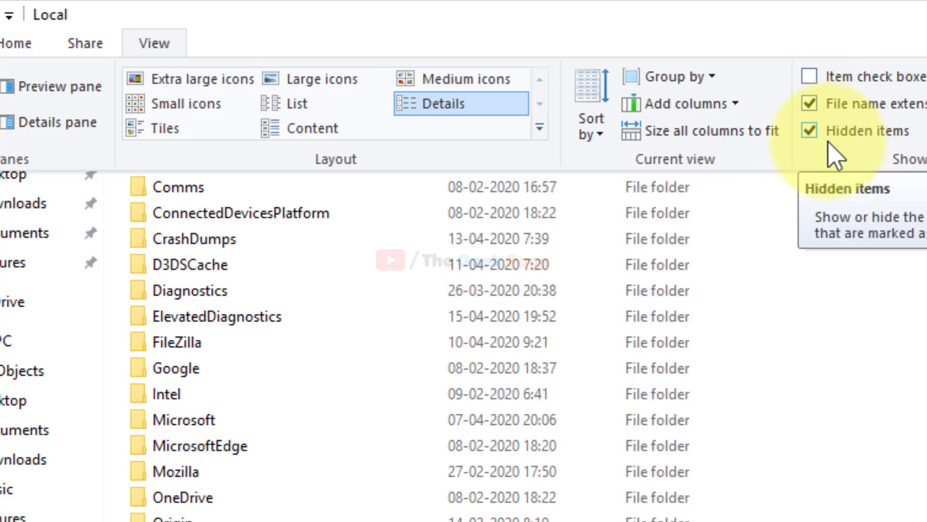
click(766, 362)
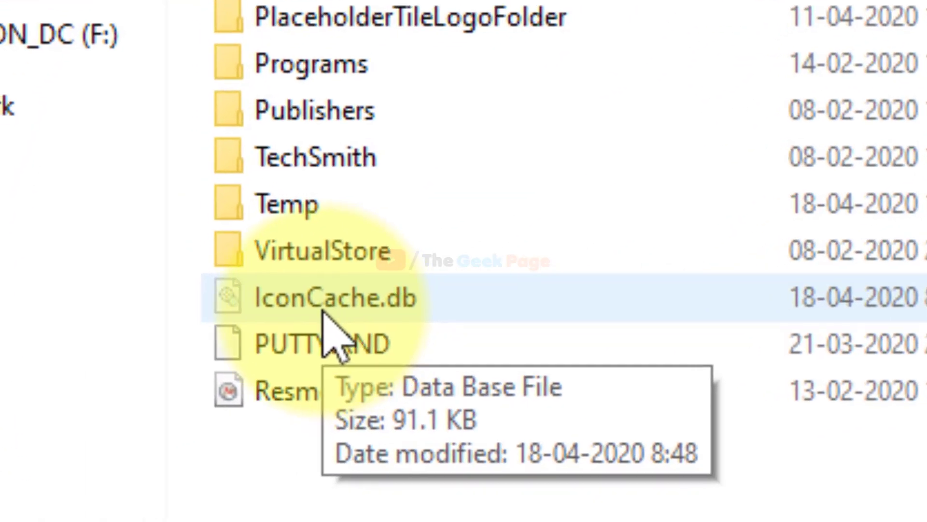
Delete IconCache.db from the Local folder using its context menu.
click(320, 297)
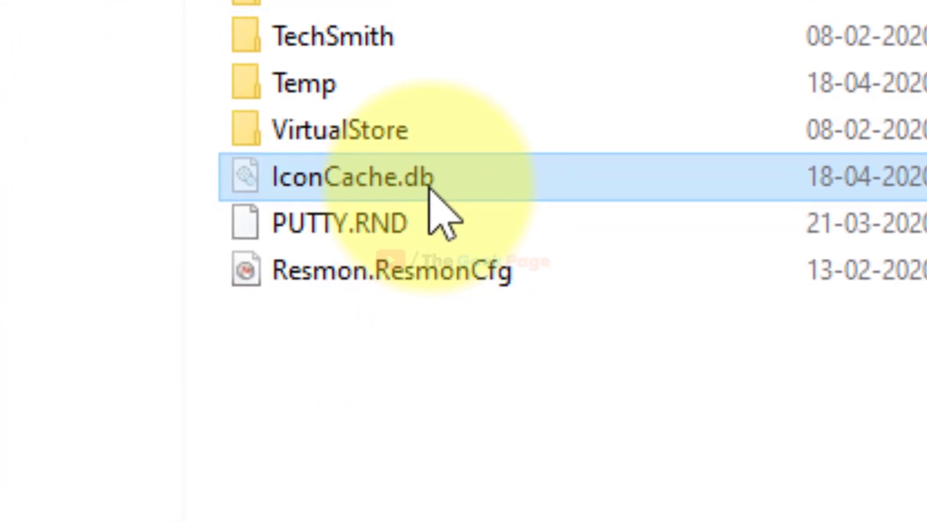
right_click(413, 308)
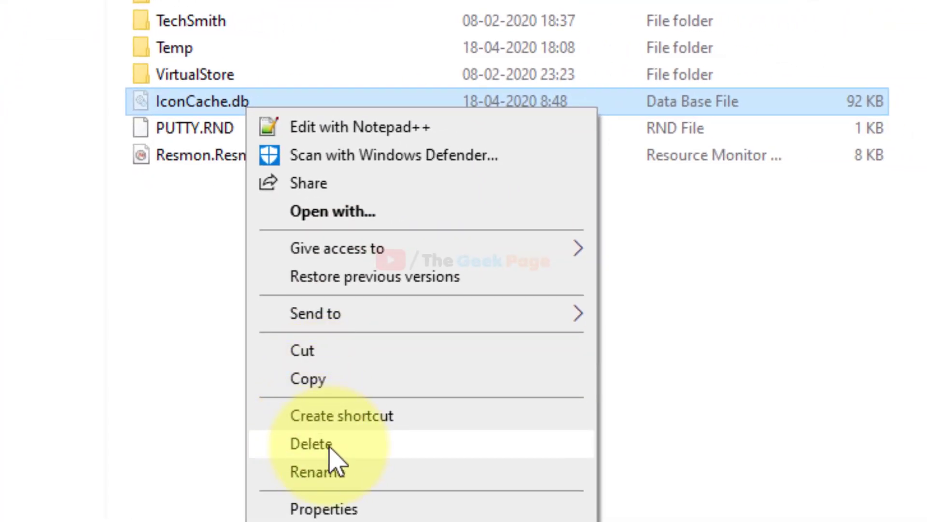
click(865, 364)
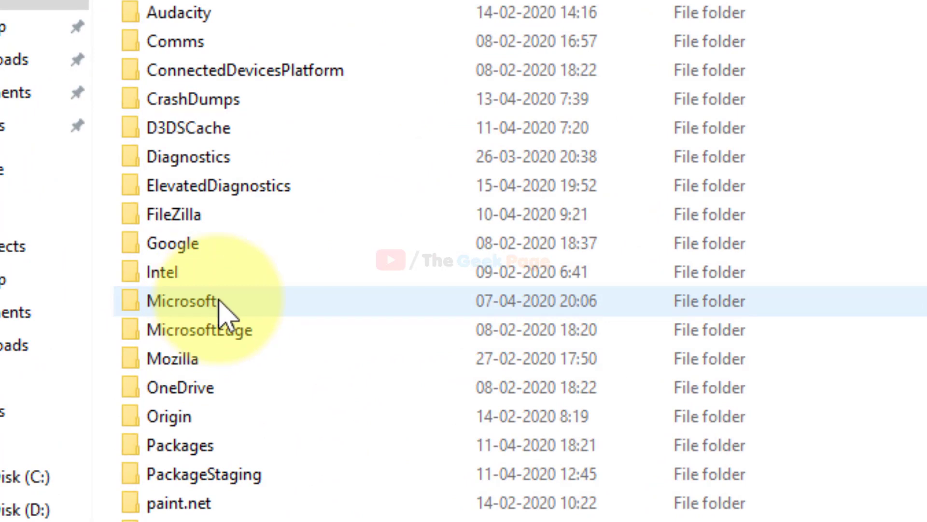
Go through Microsoft and Windows into the Explorer folder holding the iconcache databases.
mouse_move(223, 309)
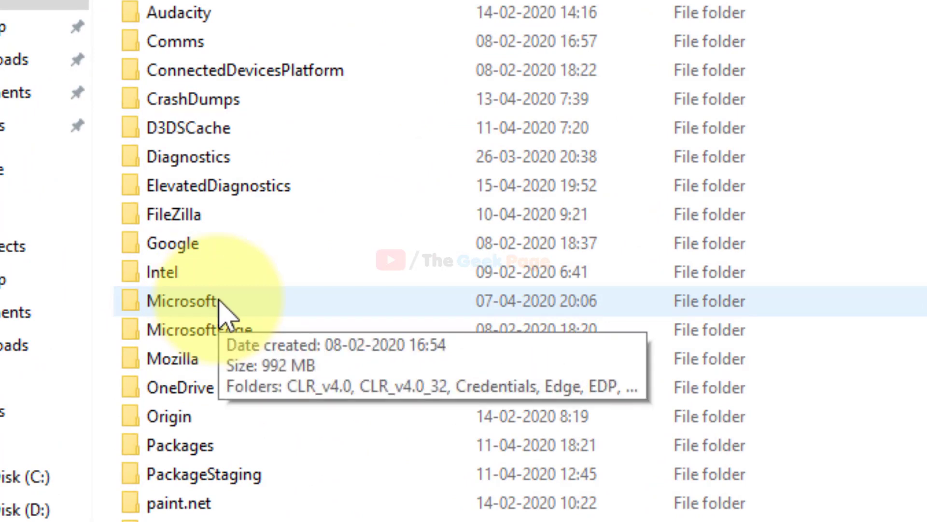
double_click(223, 307)
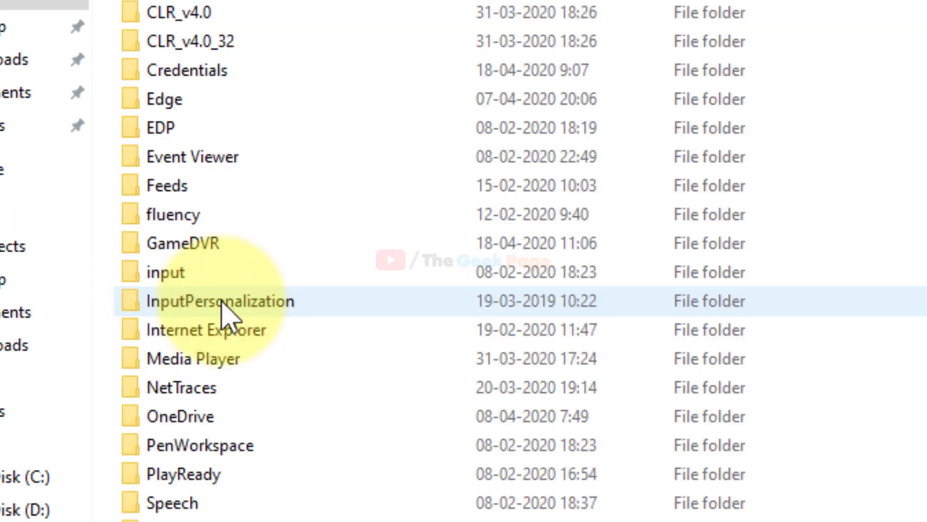
scroll(228, 310, down, 3)
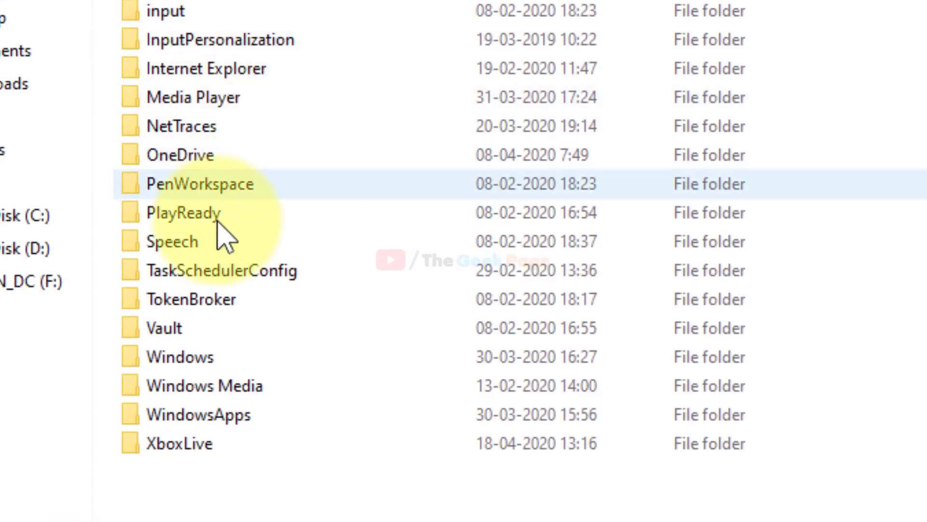
double_click(201, 359)
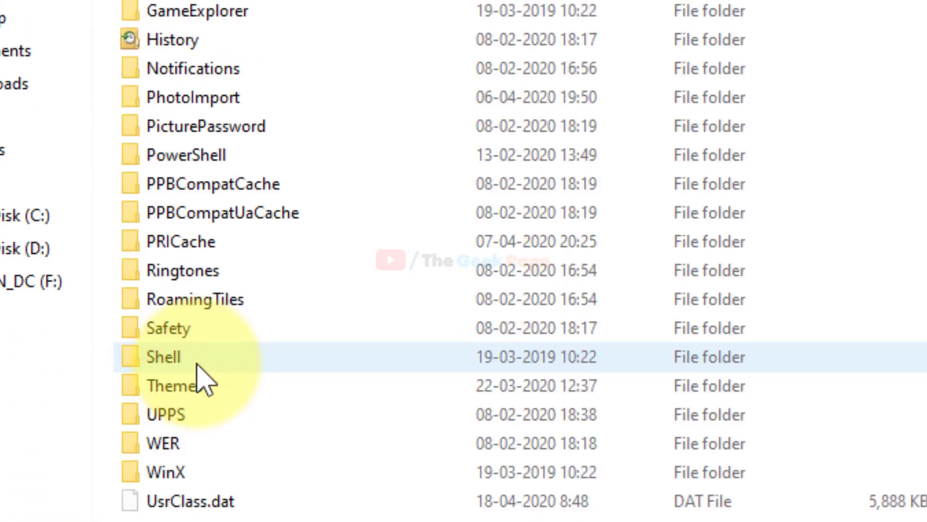
scroll(216, 319, up, 2)
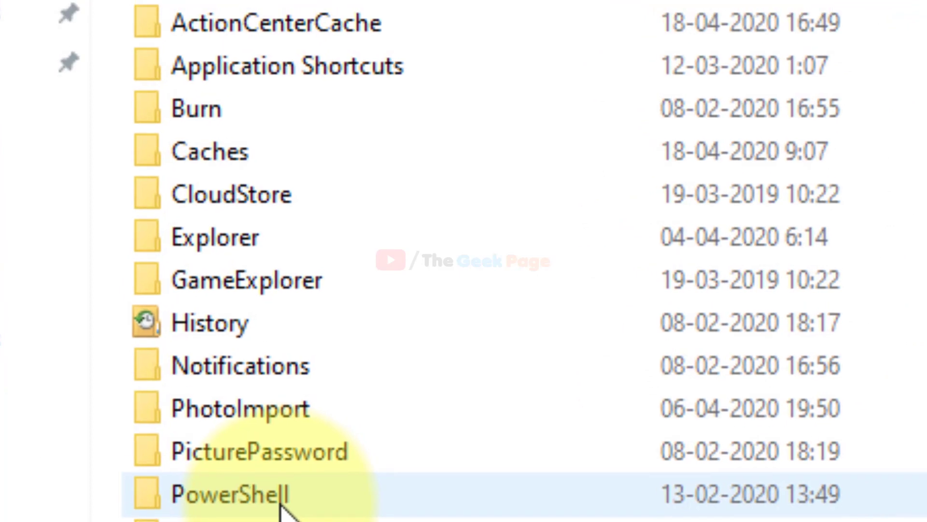
click(248, 245)
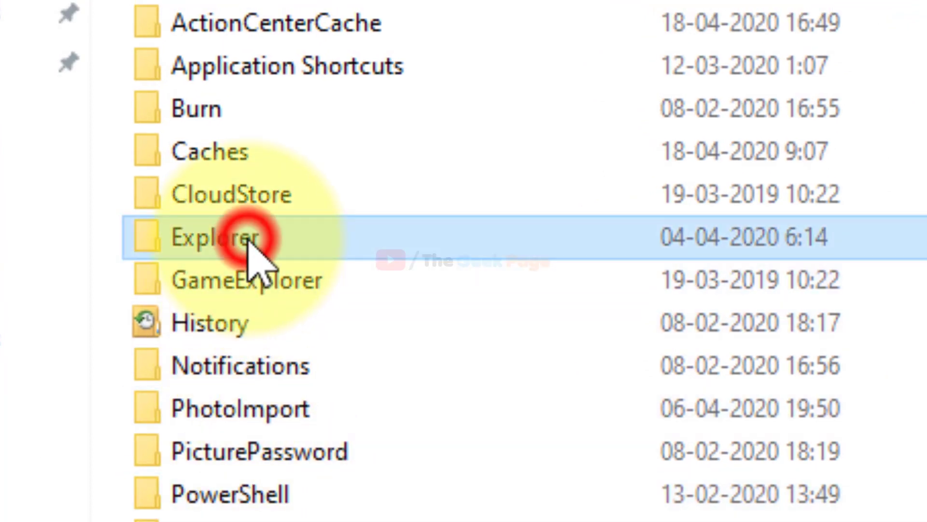
double_click(331, 247)
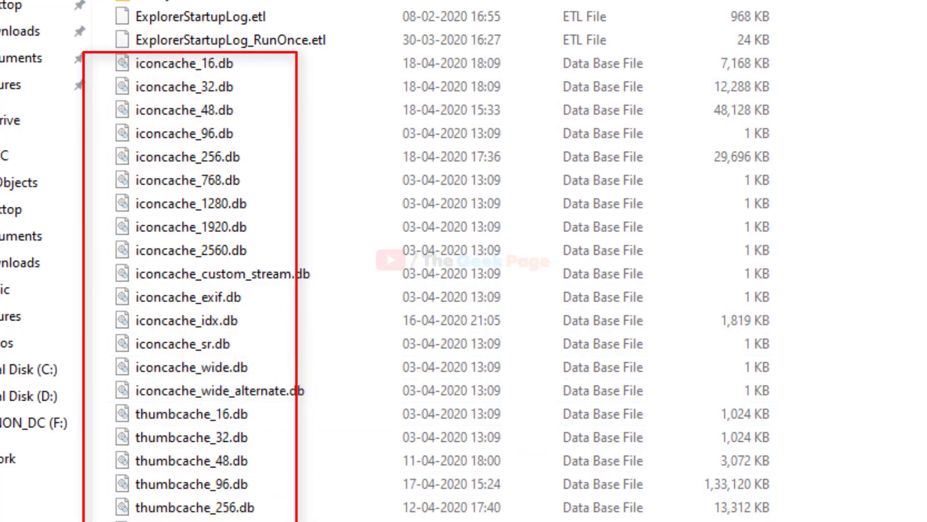
Select all the iconcache and thumbcache files in the Explorer folder and delete them.
drag(608, 521, 141, 62)
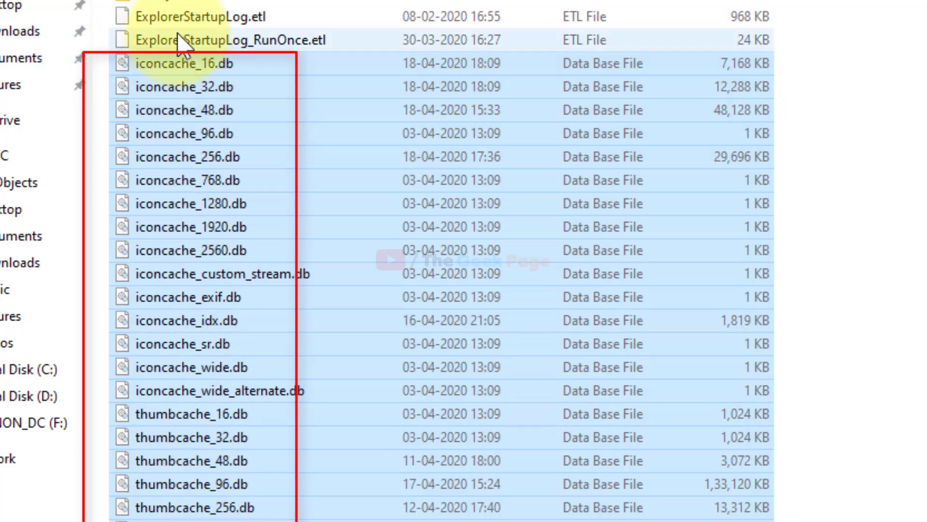
right_click(154, 78)
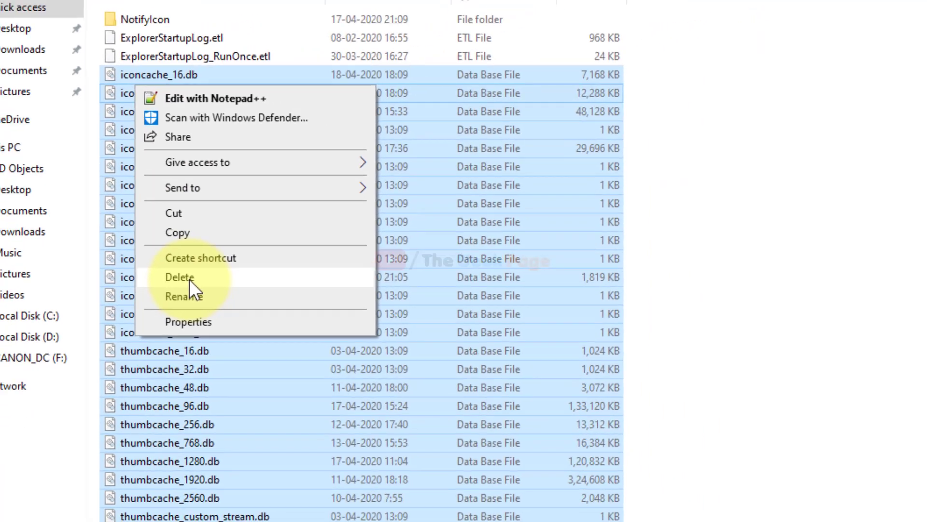
click(914, 221)
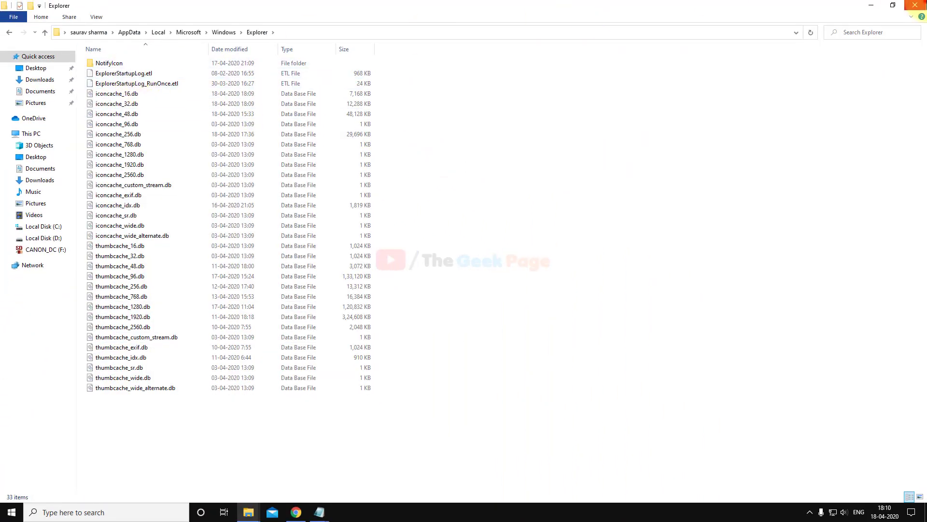
Show the desktop with Win+D and refresh it from its context menu.
key(super+d)
right_click(395, 141)
click(410, 166)
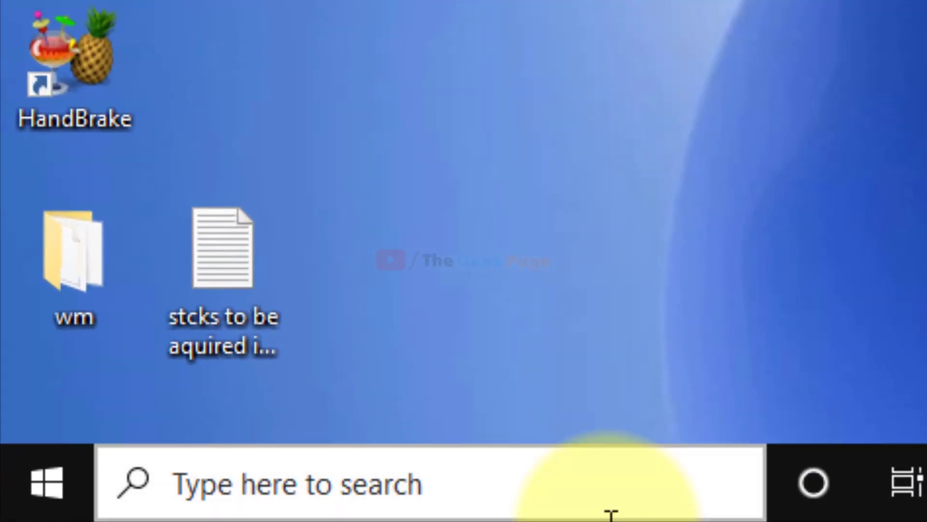
Search the taskbar for 'rege' to launch Registry Editor.
click(530, 502)
text(rege)
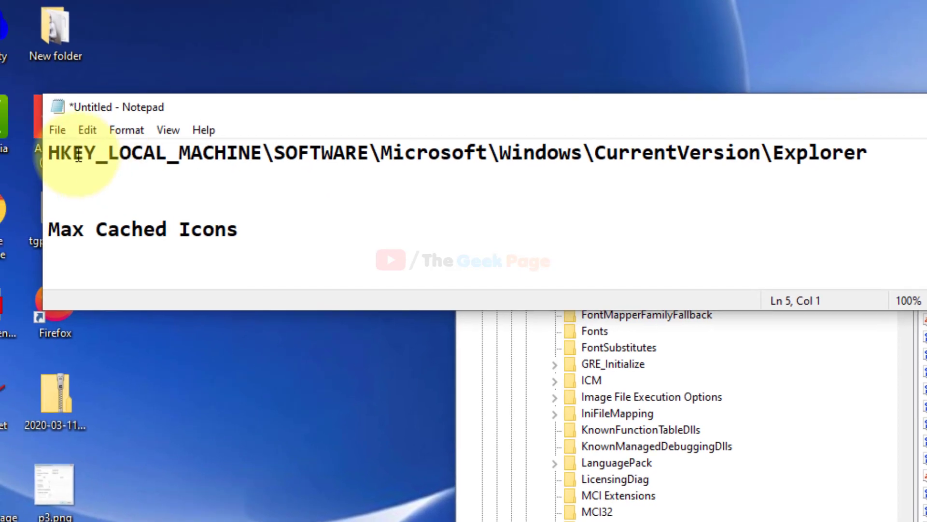
Copy the HKEY_LOCAL_MACHINE\SOFTWARE\Microsoft\Windows\CurrentVersion\Explorer path from the Notepad notes.
drag(47, 152, 871, 153)
click(284, 154)
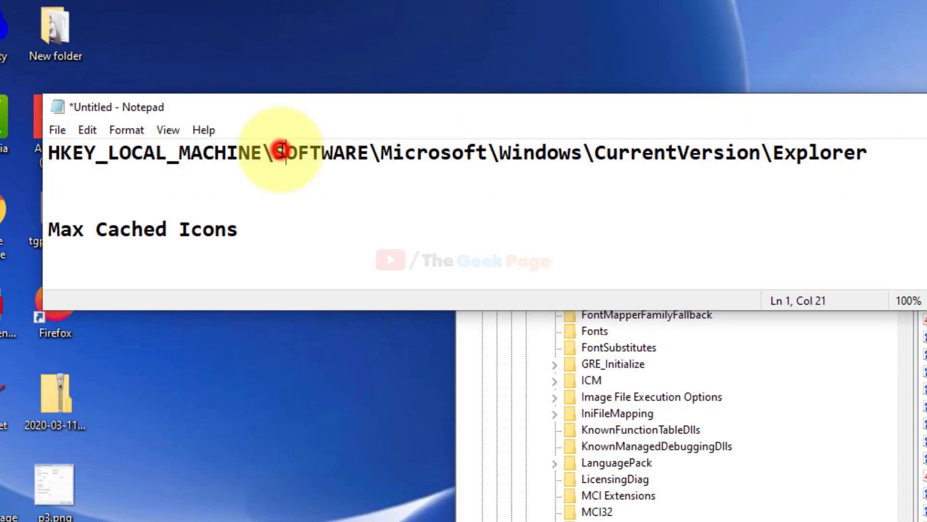
double_click(122, 153)
double_click(290, 153)
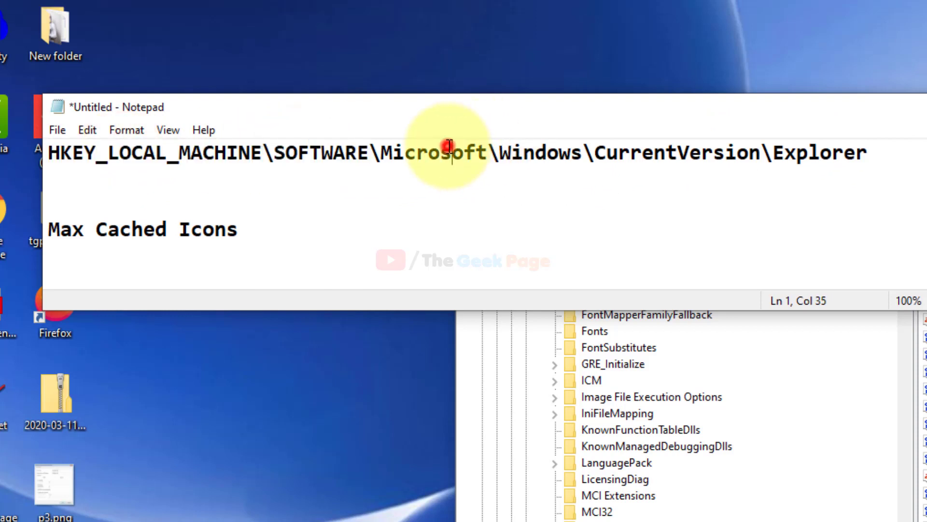
double_click(445, 152)
double_click(551, 153)
double_click(729, 153)
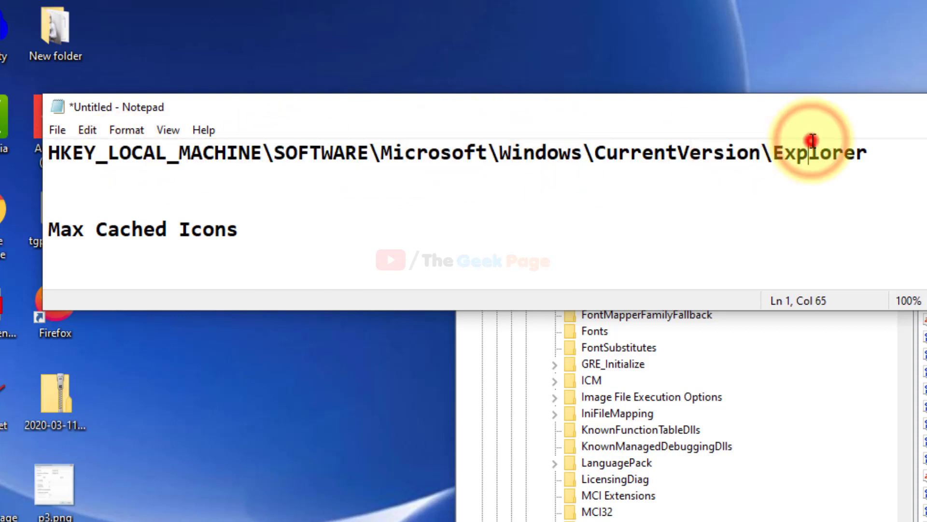
double_click(816, 153)
drag(900, 152, 46, 153)
right_click(193, 172)
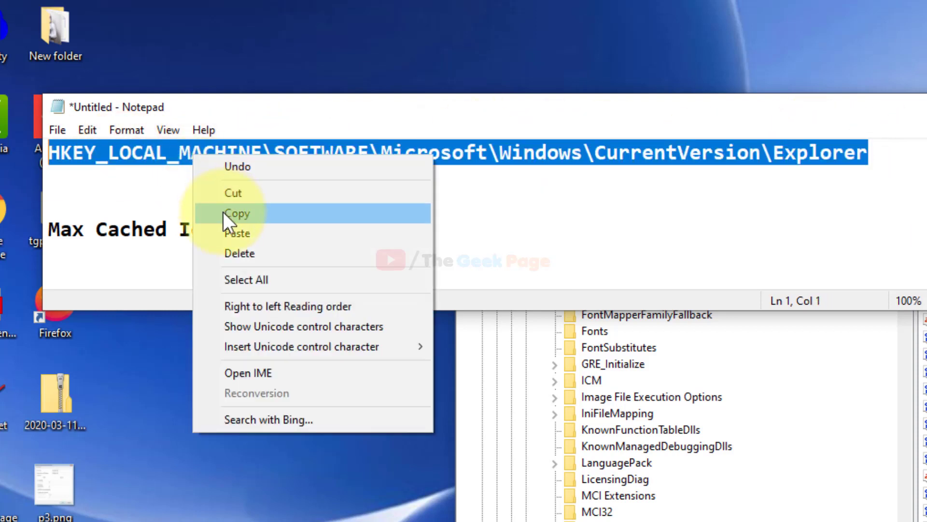
click(223, 213)
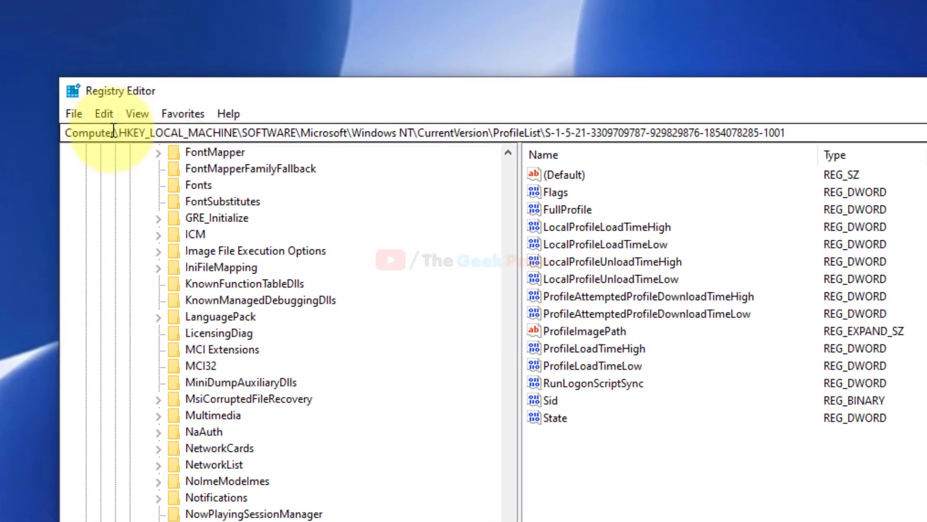
Paste the Explorer key path over the ProfileList path in Registry Editor's address bar and go there.
drag(119, 132, 796, 121)
right_click(724, 130)
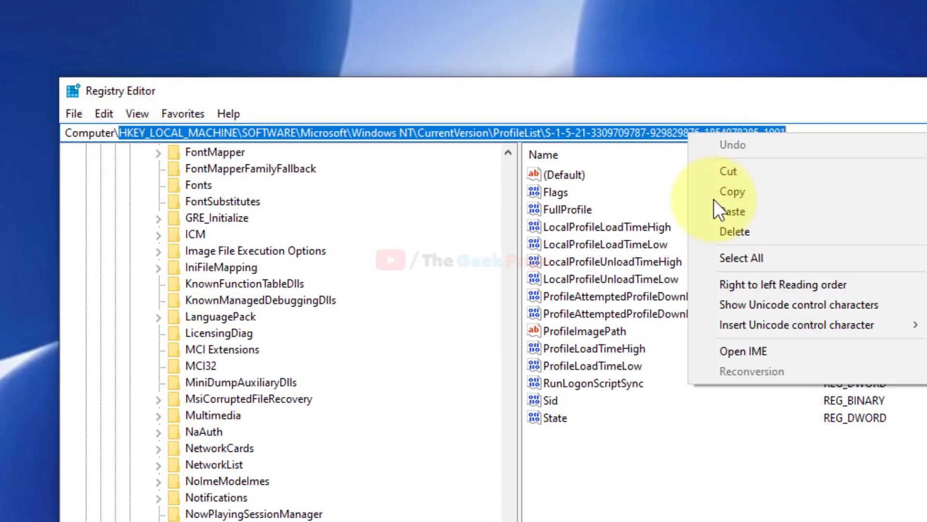
click(715, 209)
key(Return)
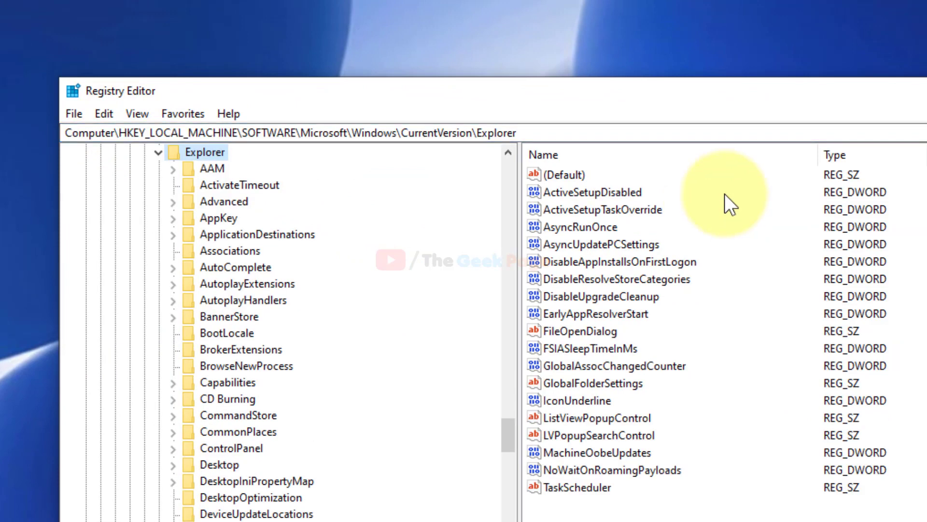
click(508, 152)
click(508, 152)
click(508, 153)
click(508, 153)
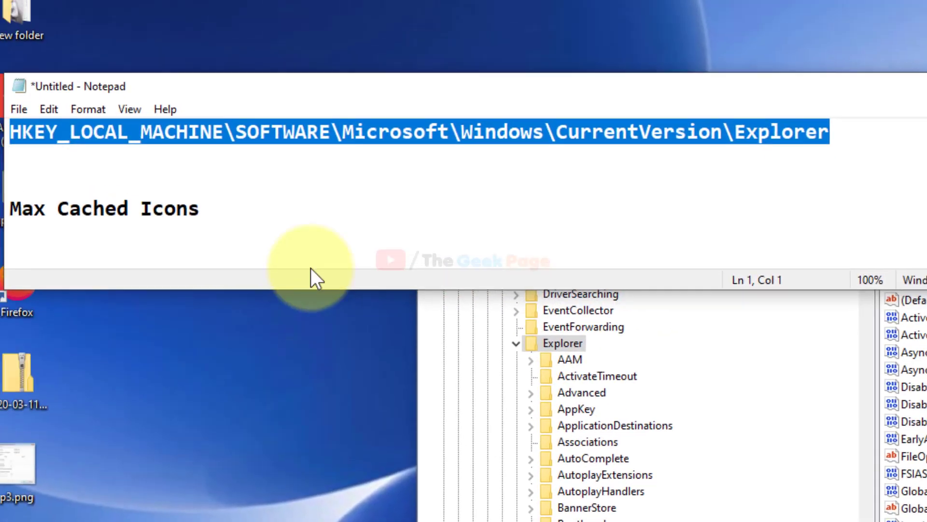
Create a new string value under Explorer and rename New Value #1 to 'Max Cached Icons'.
click(272, 228)
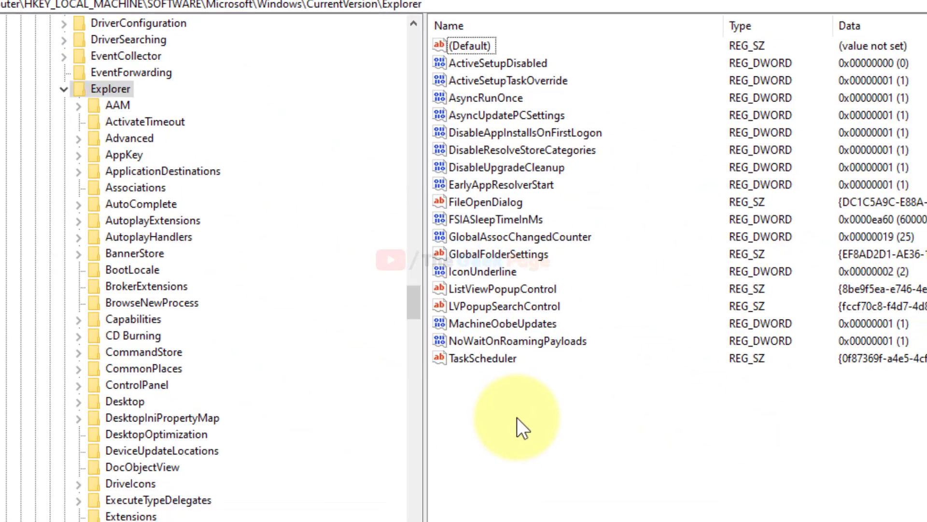
right_click(517, 417)
mouse_move(581, 429)
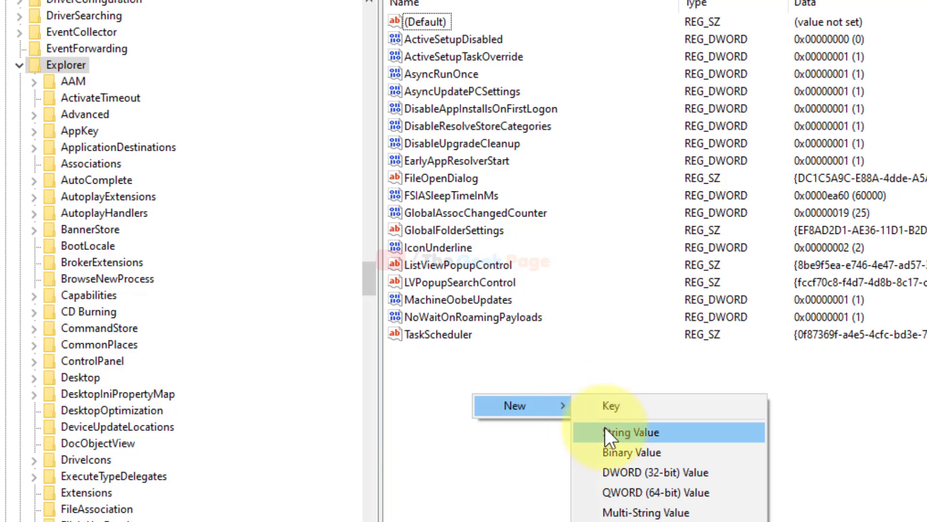
click(702, 435)
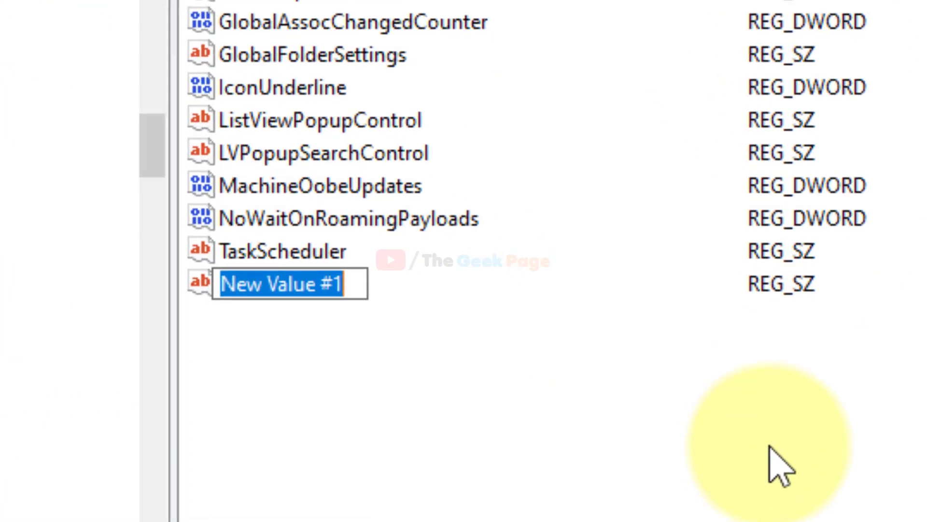
key(Return)
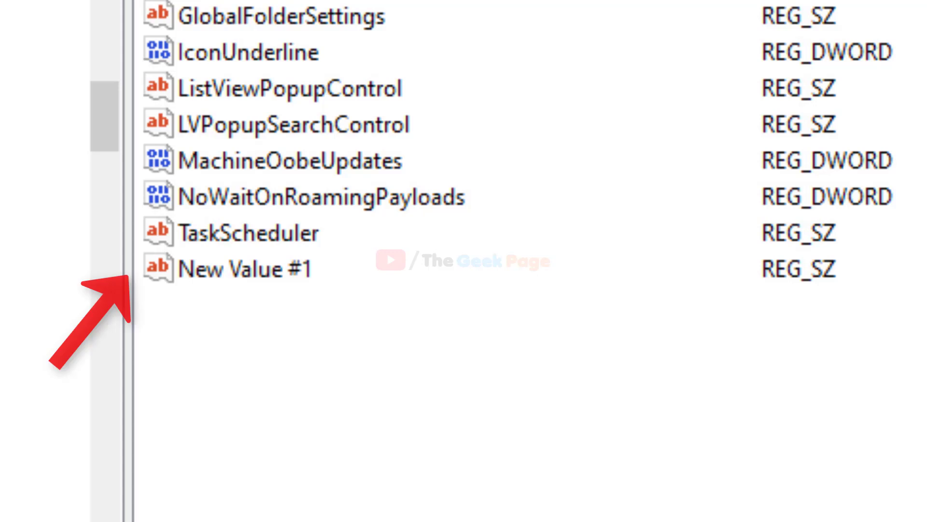
right_click(229, 271)
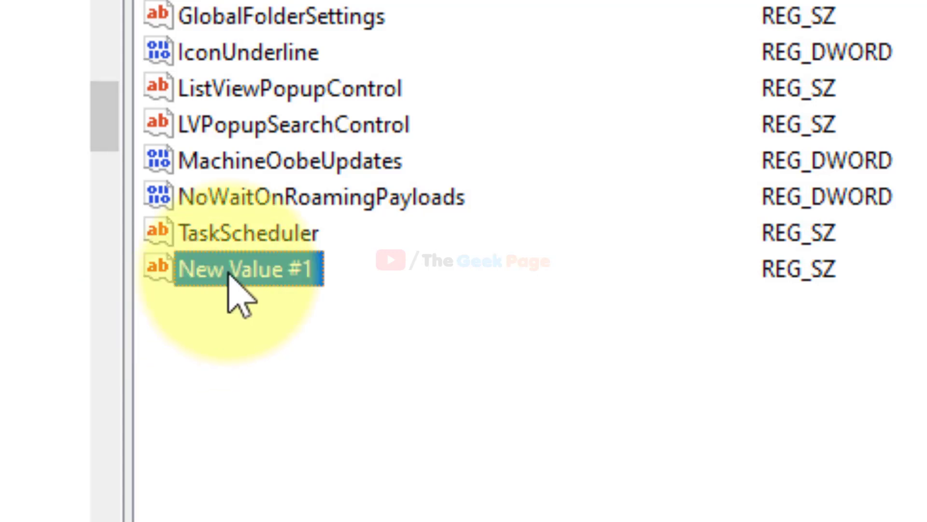
click(352, 437)
text(Max Cached Icons)
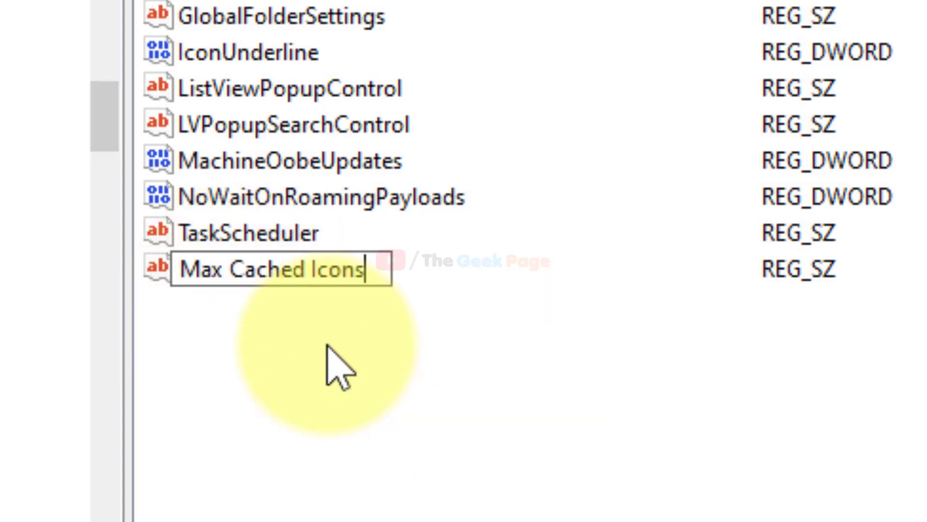
key(Return)
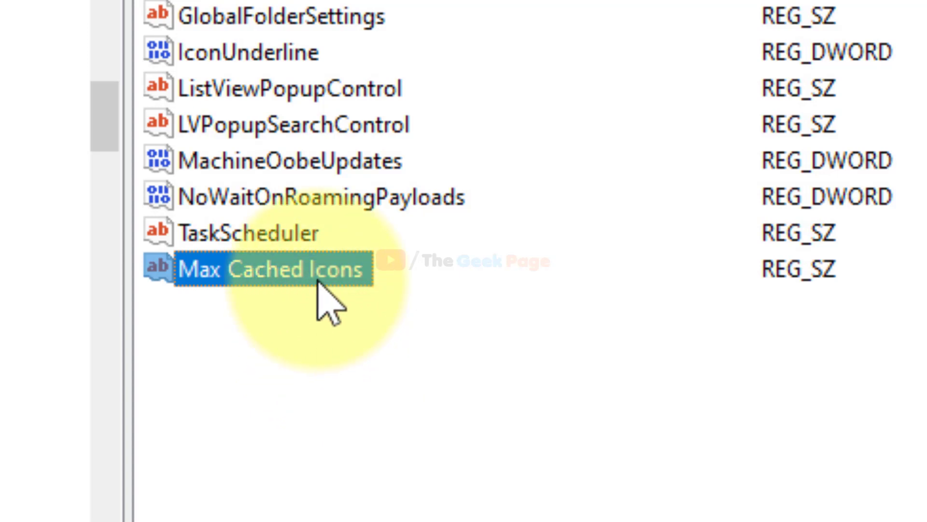
Enter 4096 as the value data of Max Cached Icons and confirm.
double_click(347, 279)
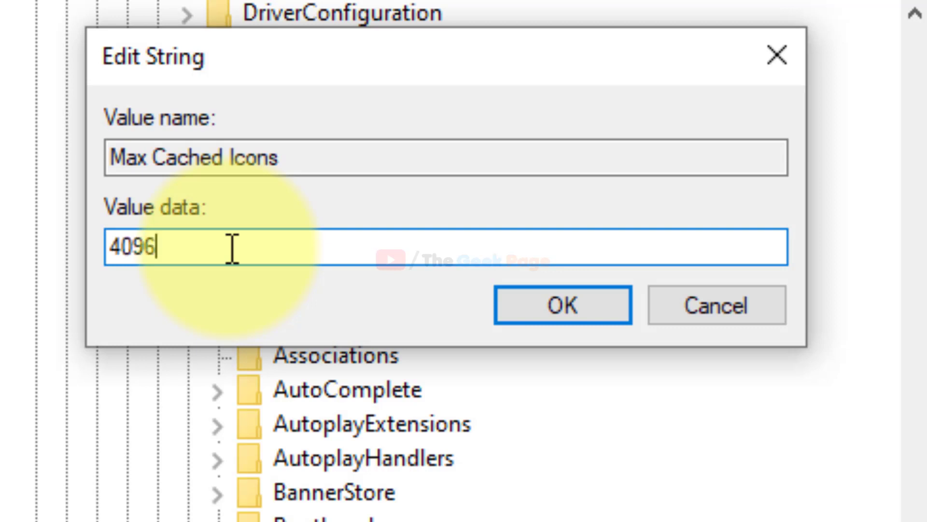
click(512, 314)
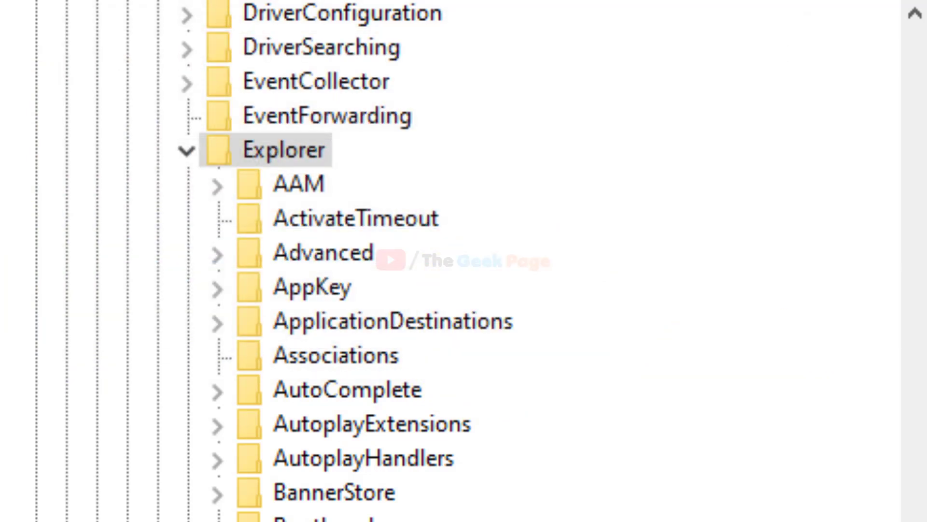